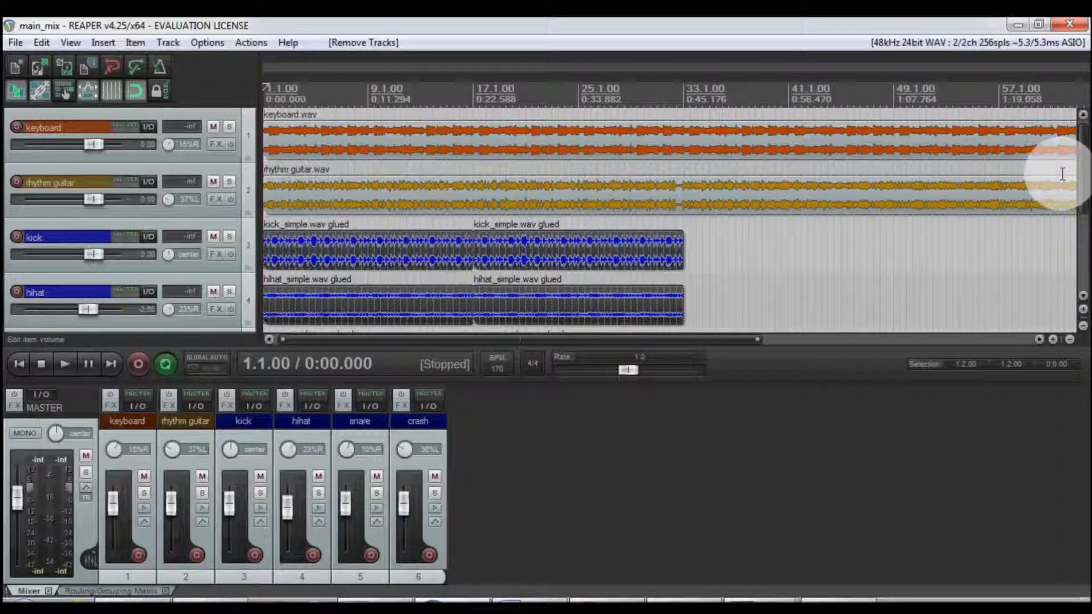
# Step: Select the keyboard and rhythm guitar audio clips in the arrange view
pyautogui.moveTo(1080, 181); pyautogui.dragTo(1081, 228)
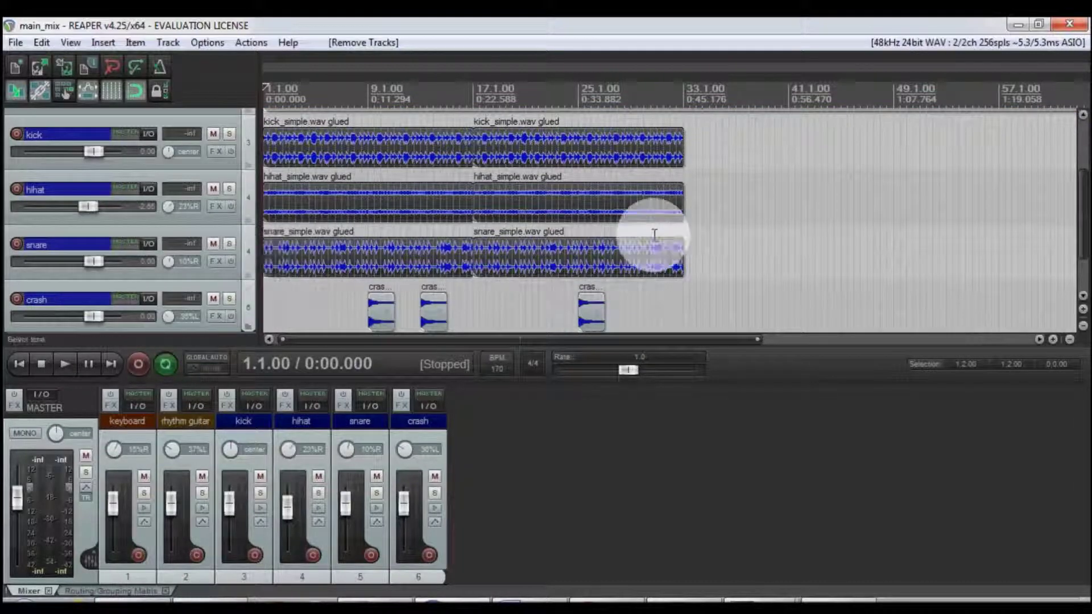
pyautogui.moveTo(1081, 214)
pyautogui.mouseDown()
pyautogui.moveTo(1081, 176)
pyautogui.moveTo(1081, 194)
pyautogui.mouseUp()
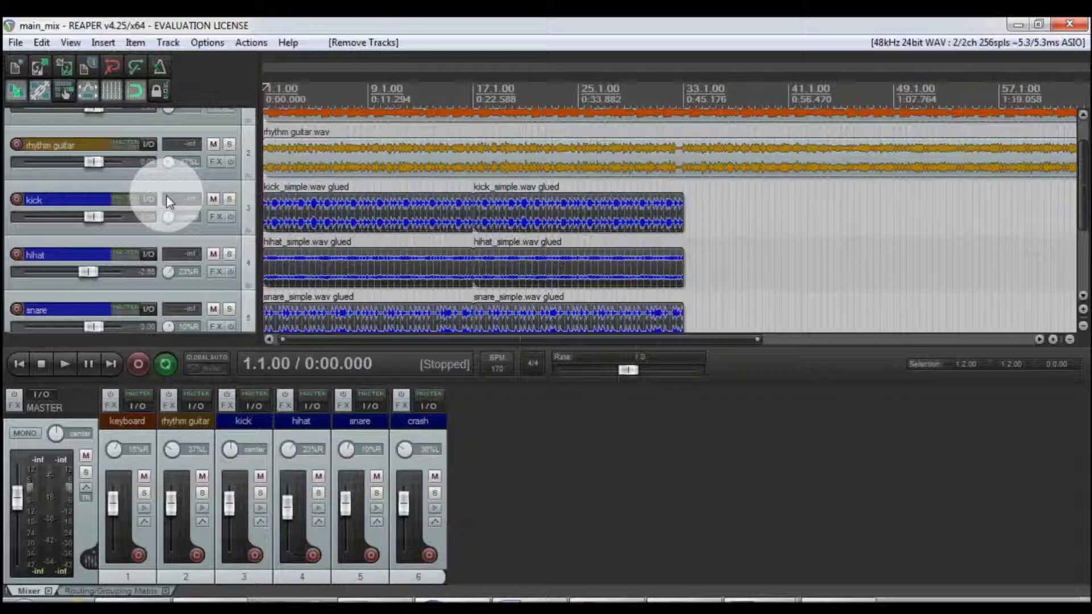
pyautogui.scroll(1, 169, 202)
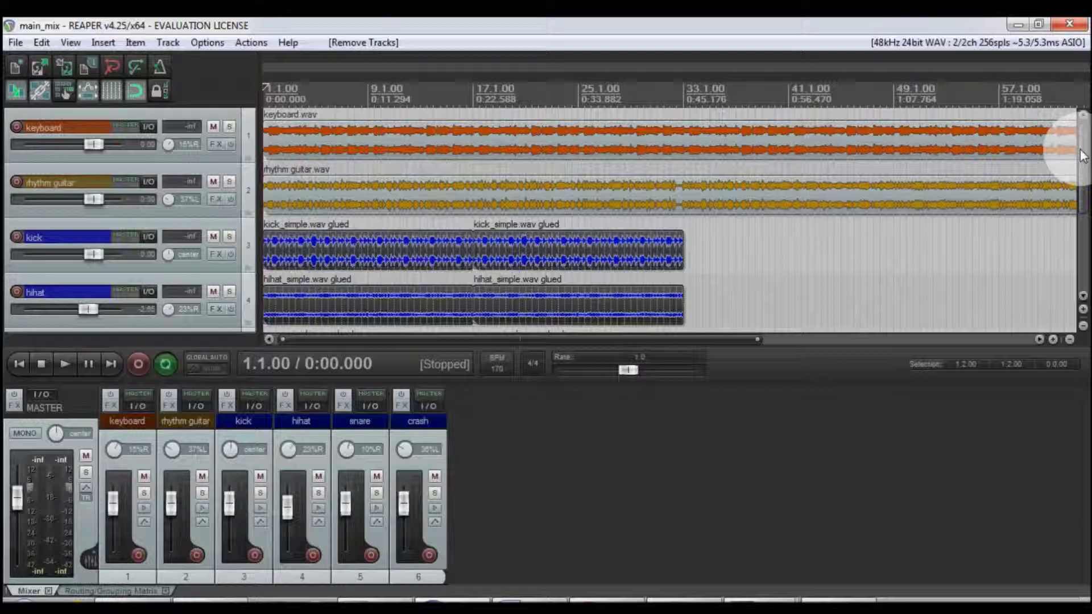
pyautogui.click(1007, 152)
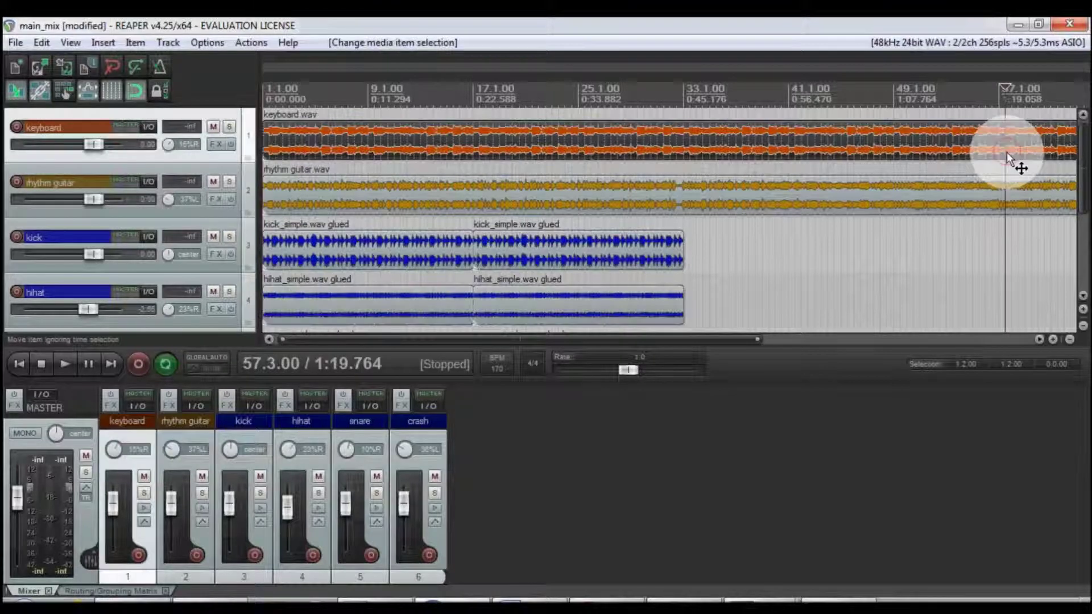
pyautogui.click(1009, 184)
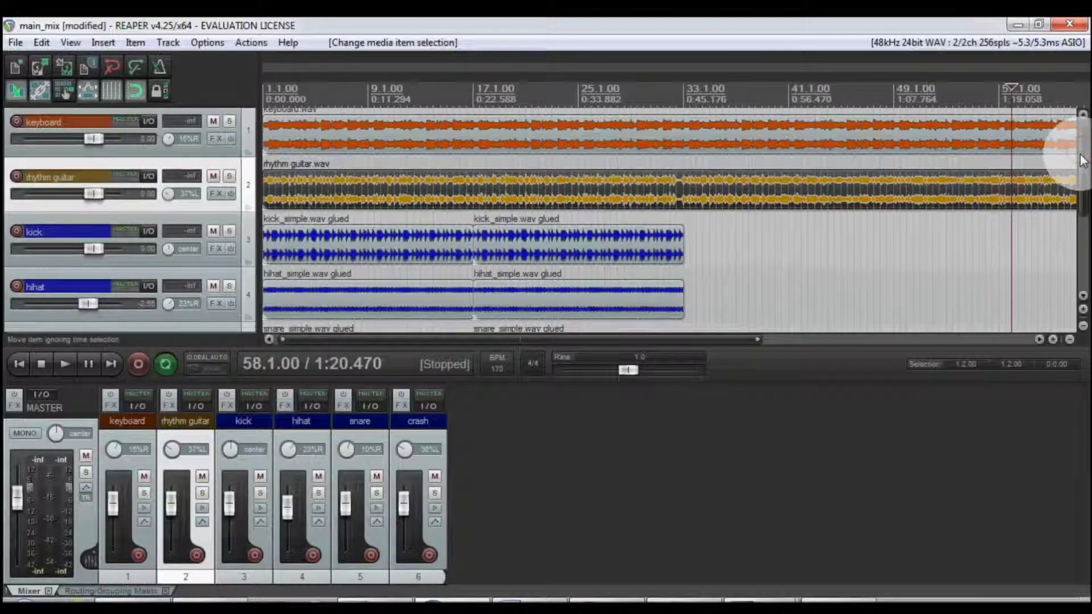
pyautogui.moveTo(1081, 160); pyautogui.dragTo(1083, 205)
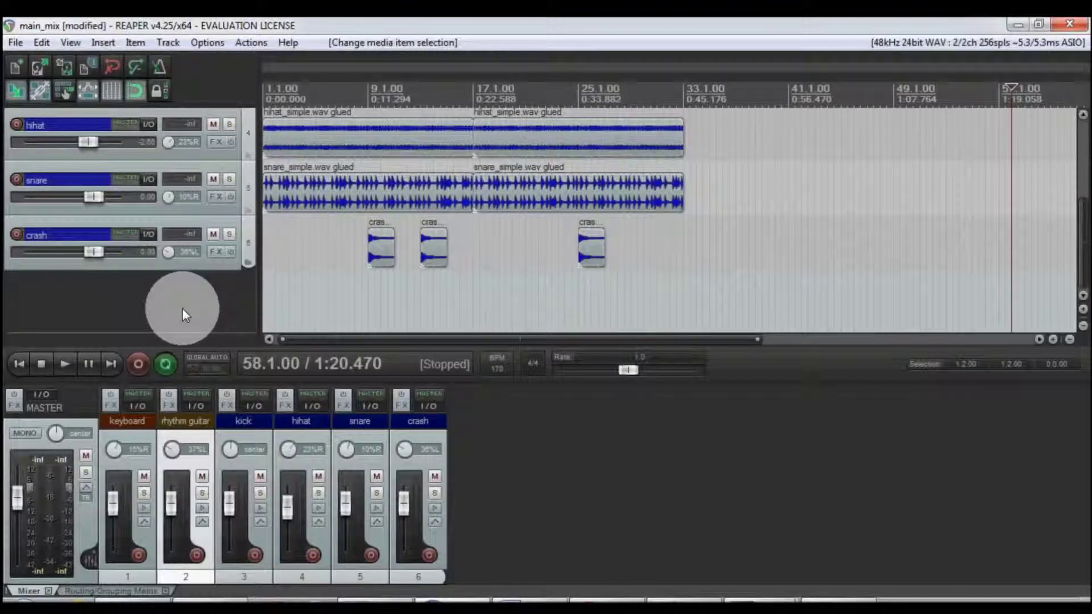
# Step: Add a new track below crash named 'drum submix'
pyautogui.doubleClick(182, 308)
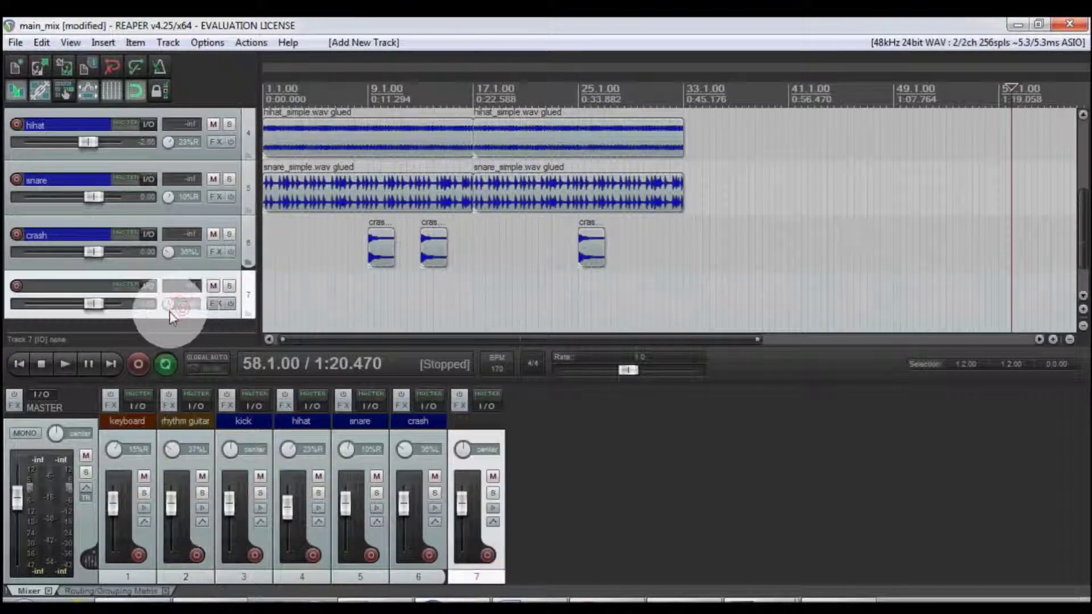
pyautogui.doubleClick(70, 287)
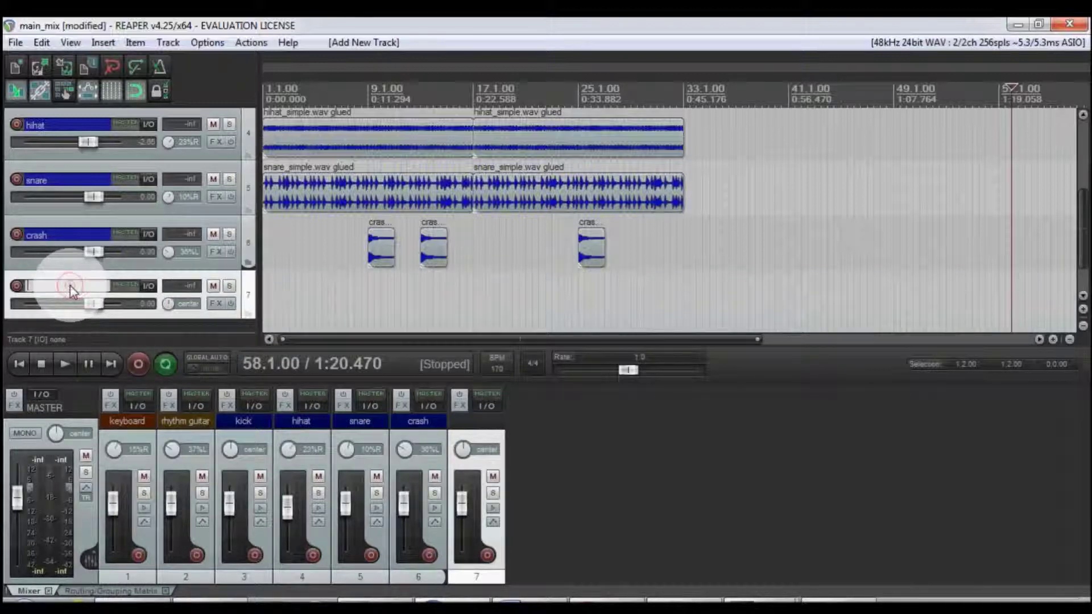
pyautogui.write('drum submix')
pyautogui.press('Return')
# Step: Add sends to drum submix from the crash, snare and hihat tracks
pyautogui.click(148, 234)
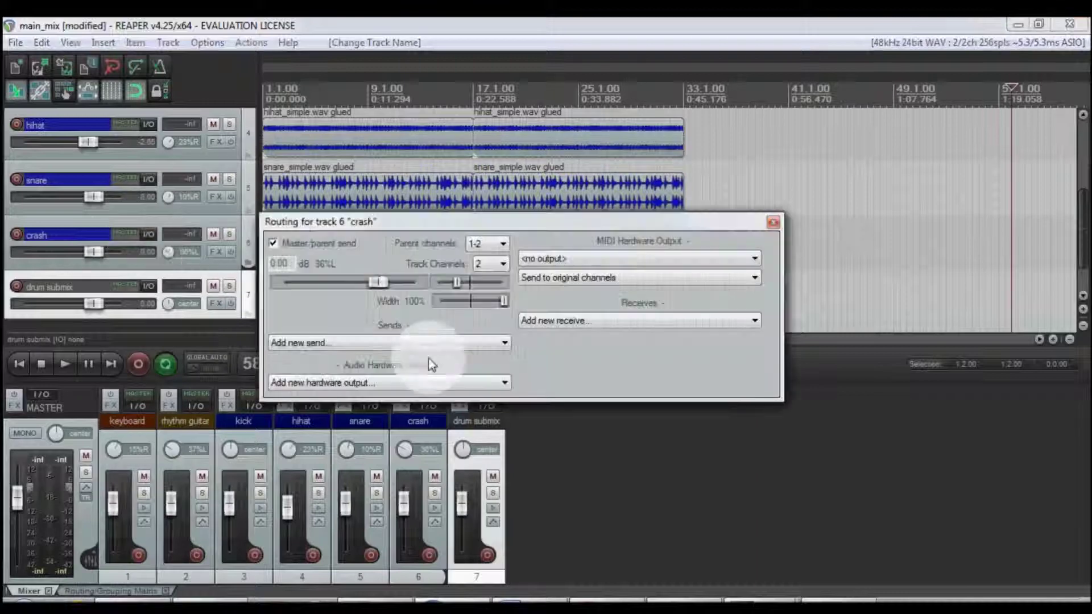
pyautogui.click(432, 343)
pyautogui.click(422, 416)
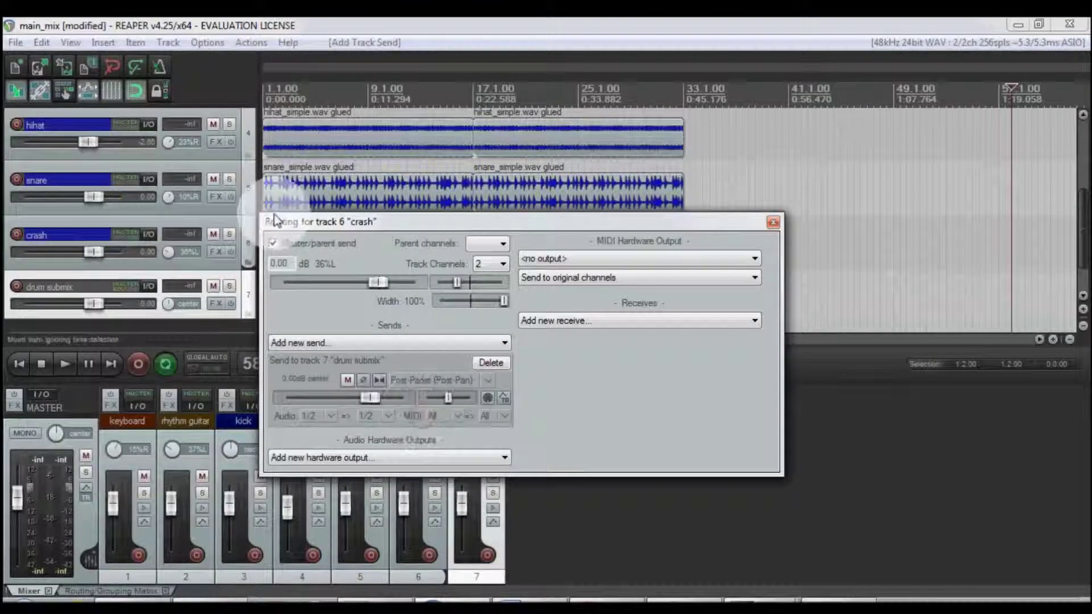
pyautogui.click(148, 179)
pyautogui.click(310, 288)
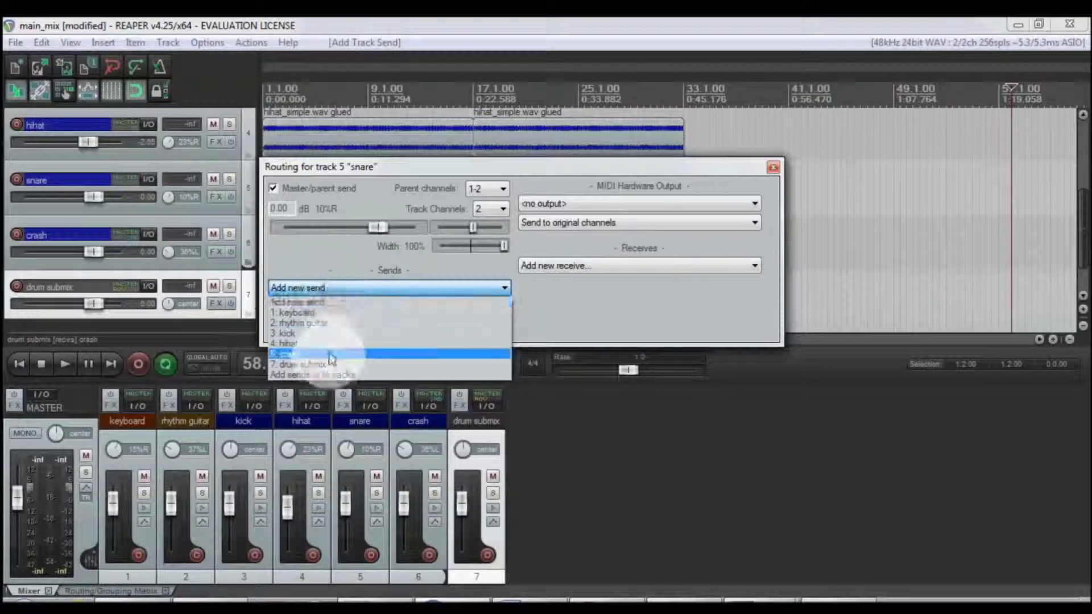
pyautogui.click(318, 364)
pyautogui.click(147, 124)
pyautogui.click(284, 233)
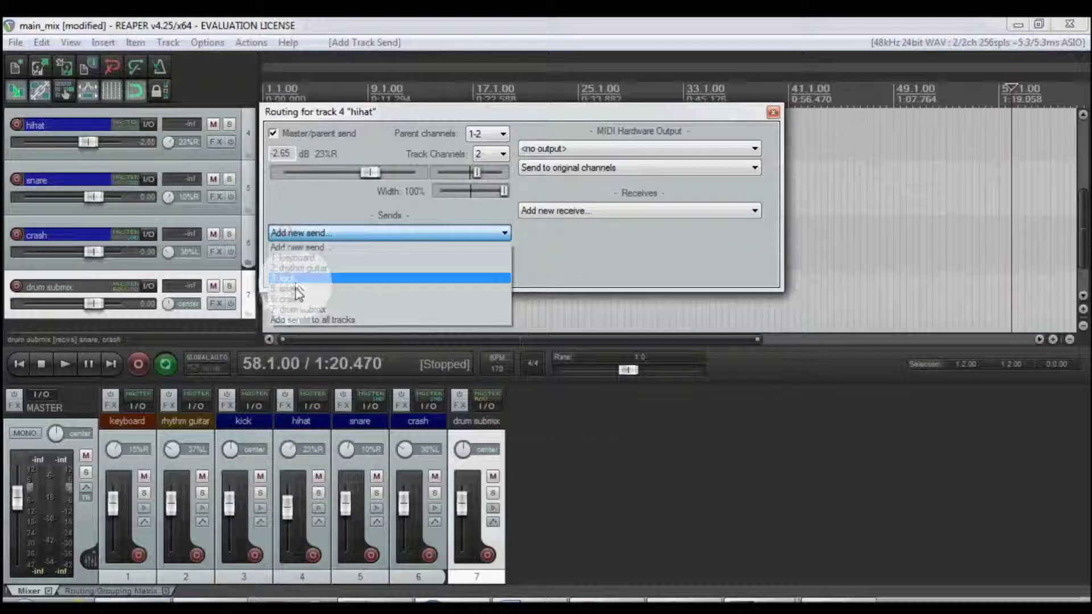
pyautogui.click(302, 309)
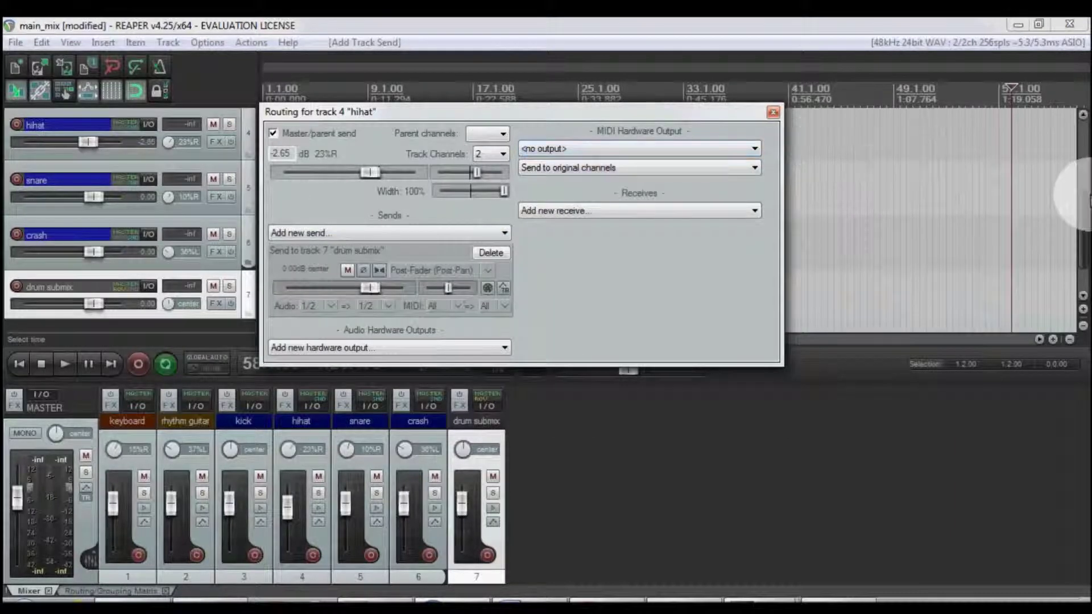
pyautogui.click(1084, 196)
# Step: Add a send from the kick track to drum submix
pyautogui.scroll(3, 1081, 171)
pyautogui.click(149, 146)
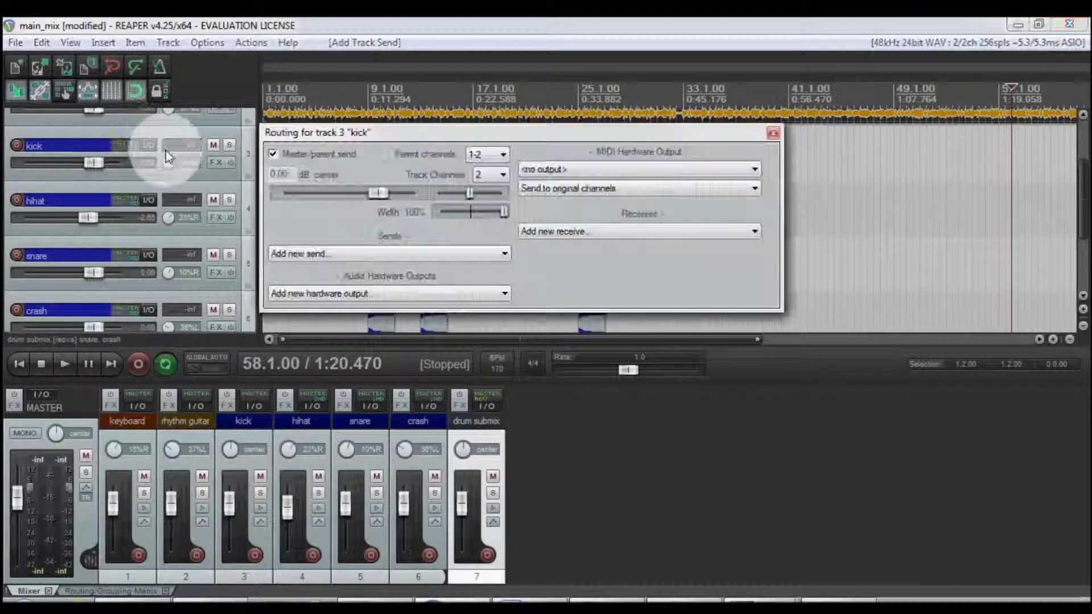
pyautogui.click(343, 254)
pyautogui.click(341, 332)
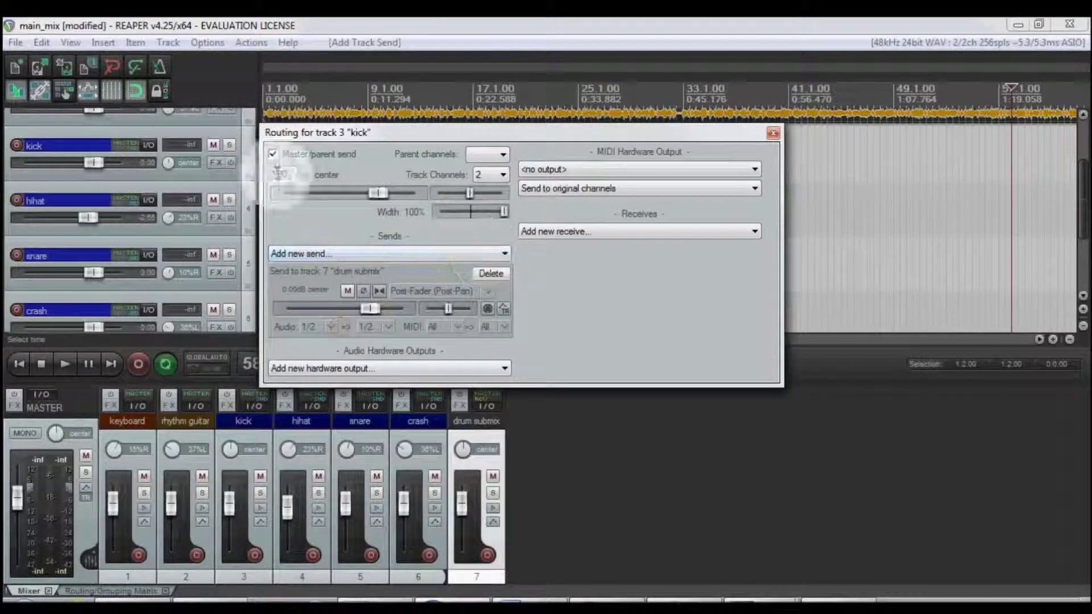
pyautogui.click(147, 145)
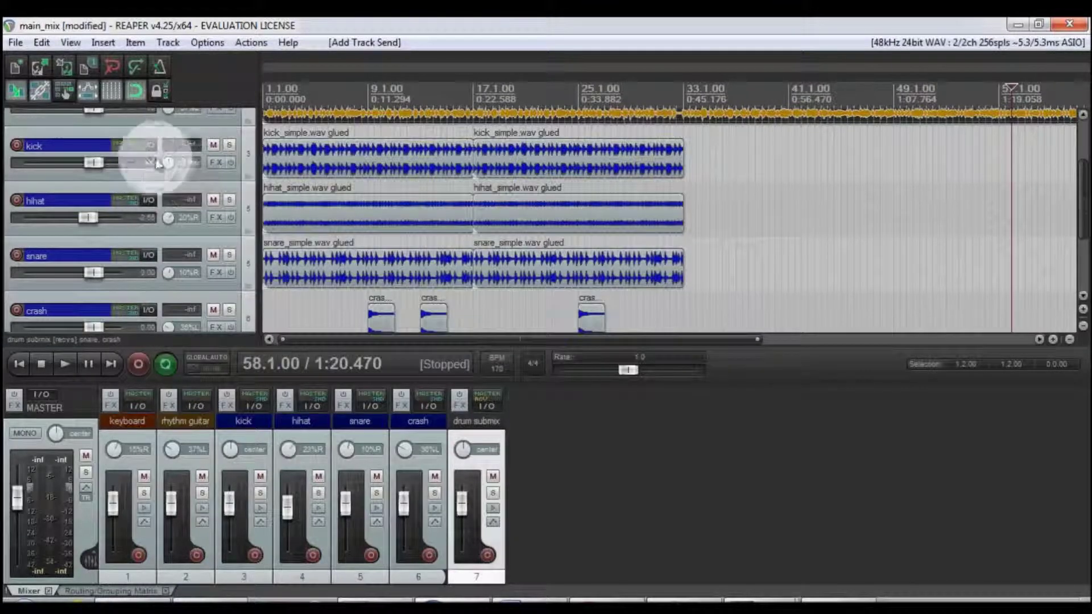
# Step: Disable the master send on the kick, hihat, snare and crash tracks
pyautogui.click(122, 141)
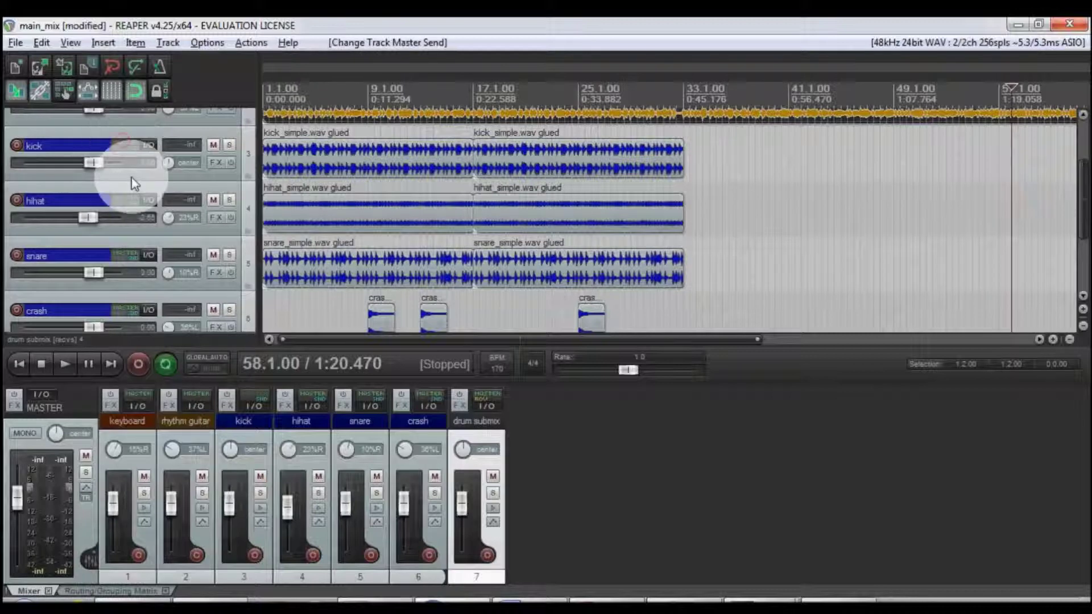
pyautogui.click(130, 196)
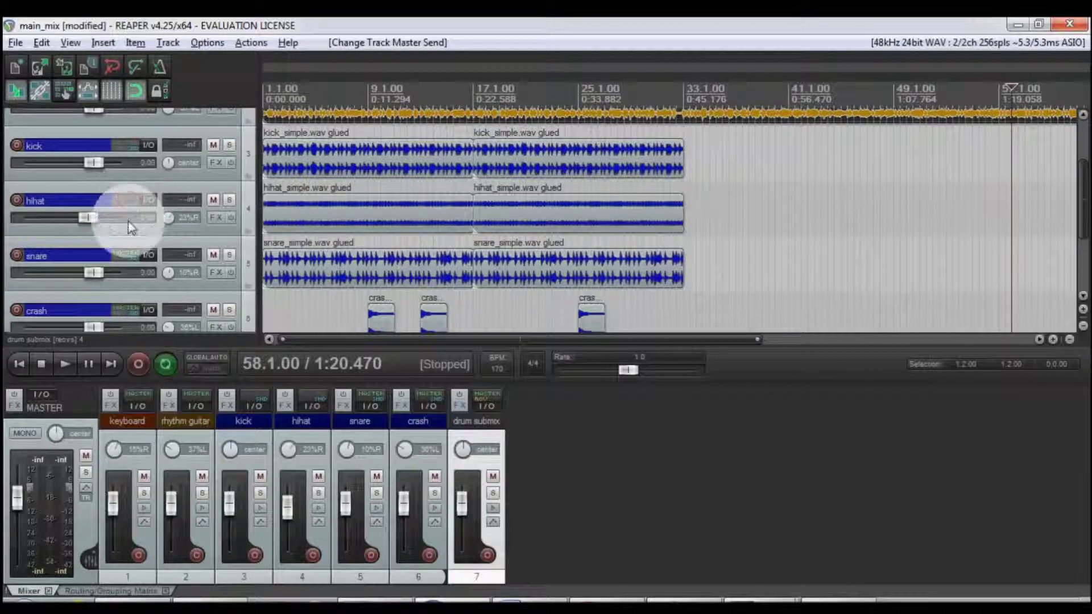
pyautogui.click(126, 251)
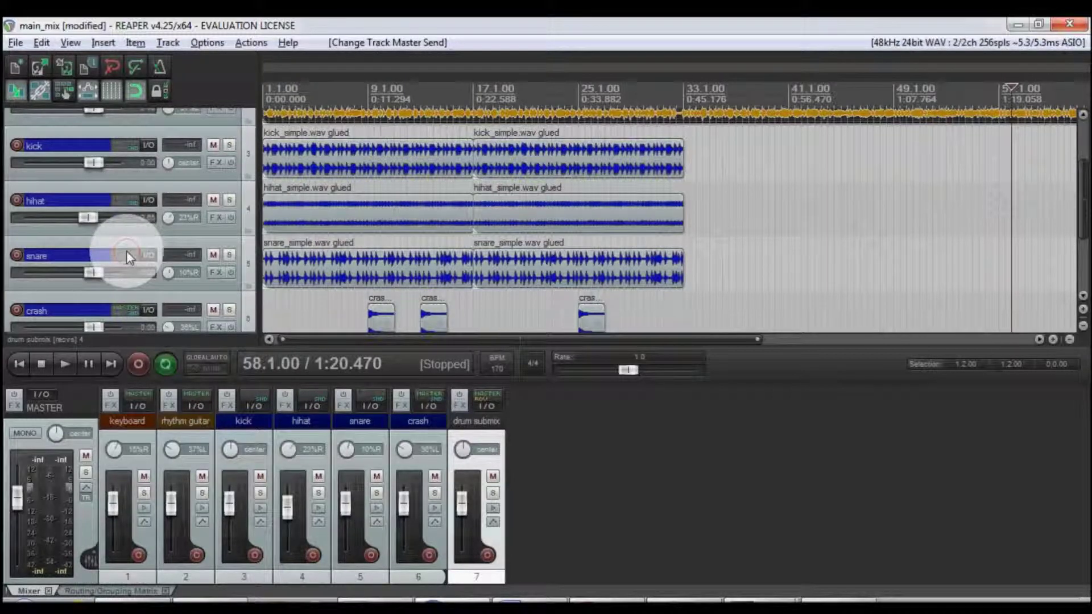
pyautogui.keyDown('alt'); pyautogui.click(126, 308); pyautogui.keyUp('alt')
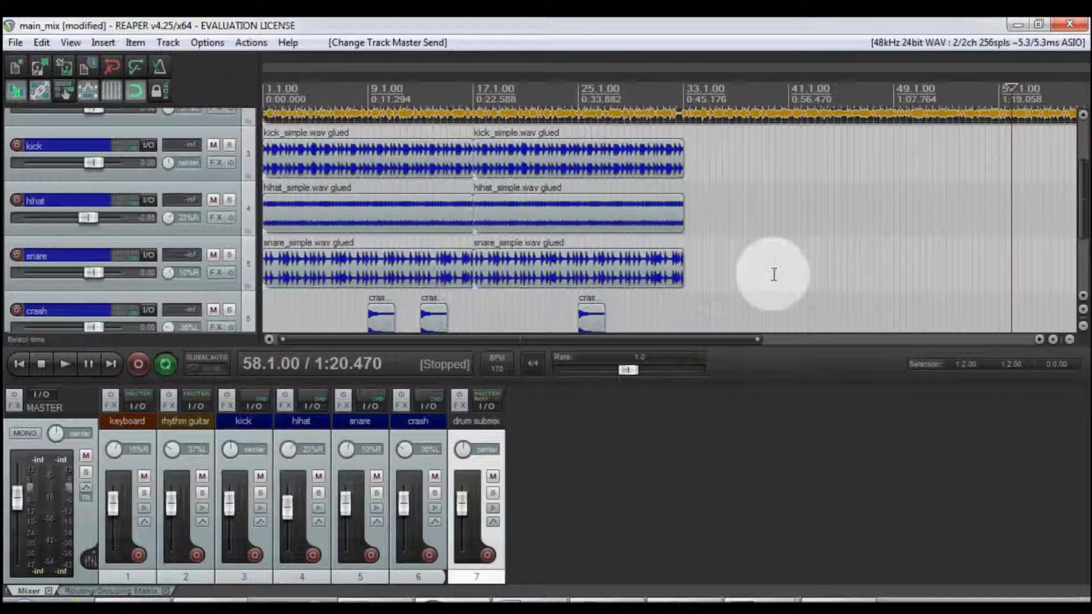
pyautogui.scroll(-3, 1075, 211)
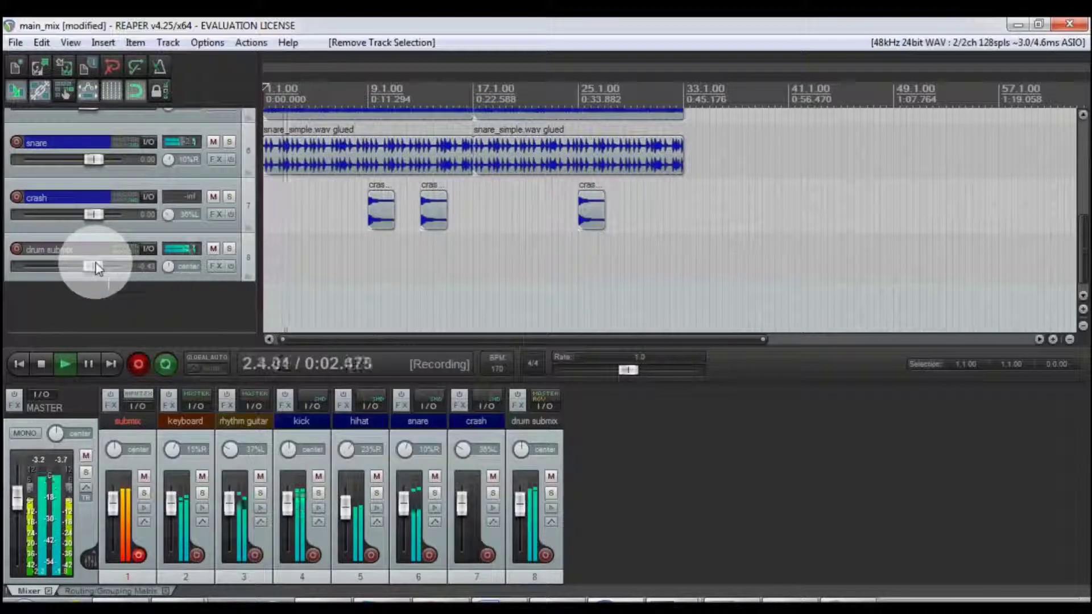
# Step: Lower drum submix to -14.2 dB, solo then unsolo it, and mute it
pyautogui.moveTo(97, 269)
pyautogui.mouseDown()
pyautogui.moveTo(21, 272)
pyautogui.moveTo(93, 272)
pyautogui.mouseUp()
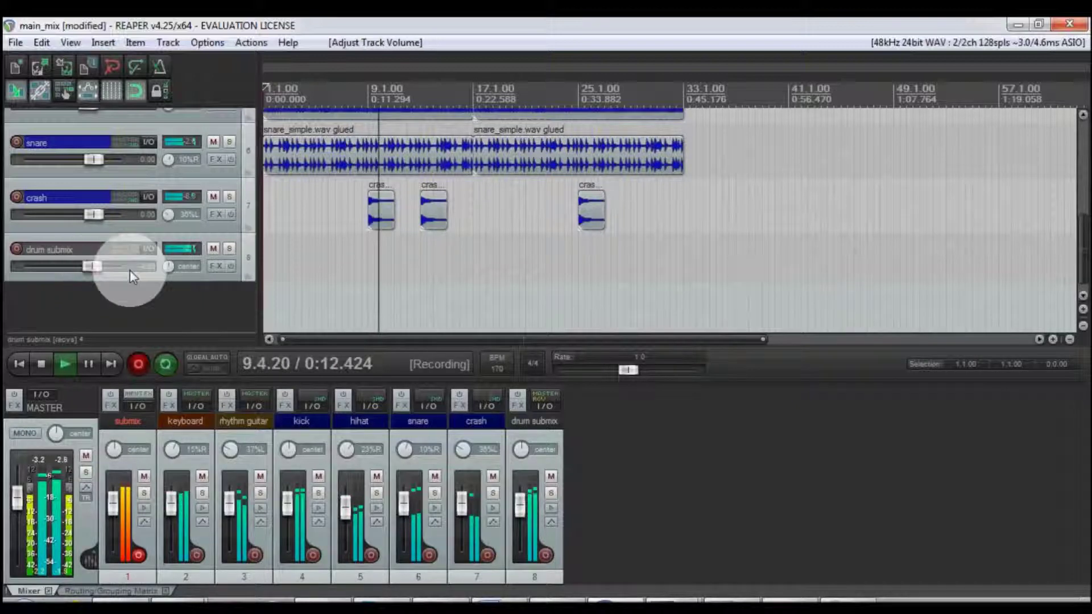
pyautogui.click(229, 250)
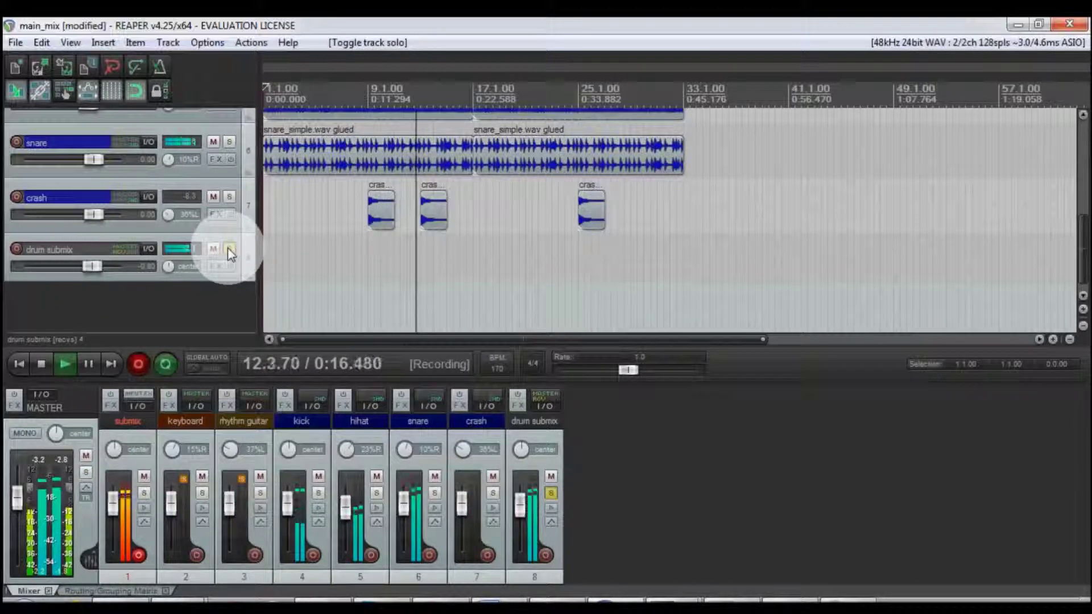
pyautogui.click(229, 251)
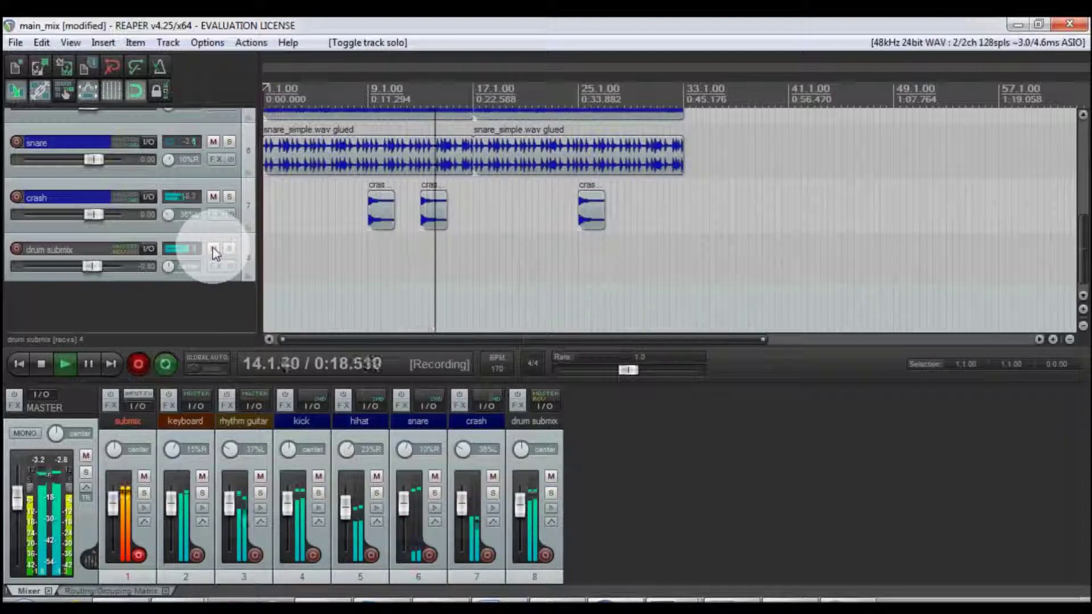
pyautogui.click(214, 249)
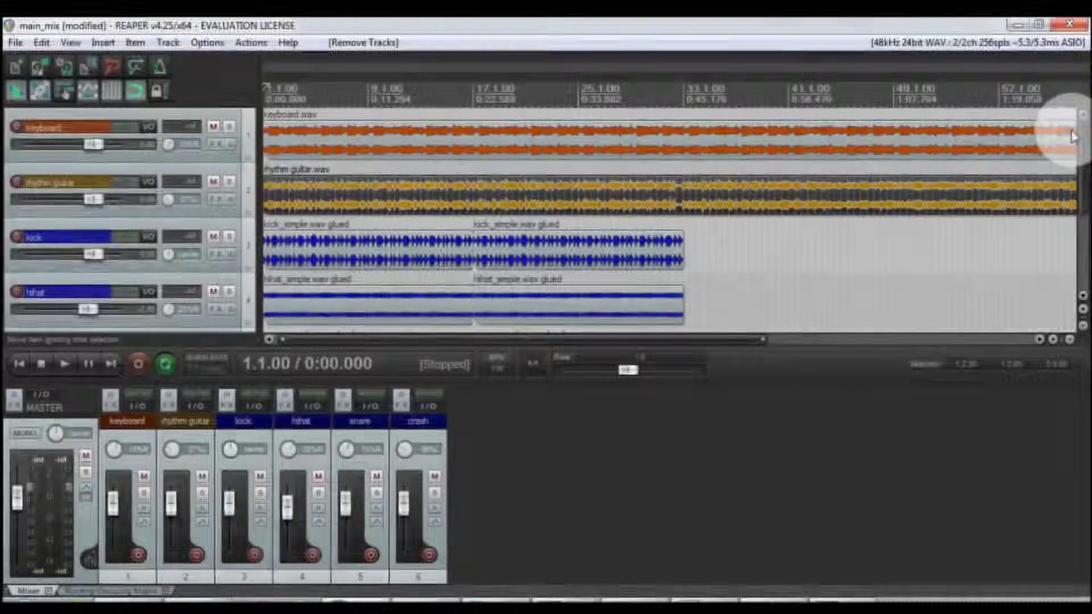
# Step: Add a 'drum submix' track, move it above kick, and make it a folder holding kick
pyautogui.scroll(-3, 1073, 136)
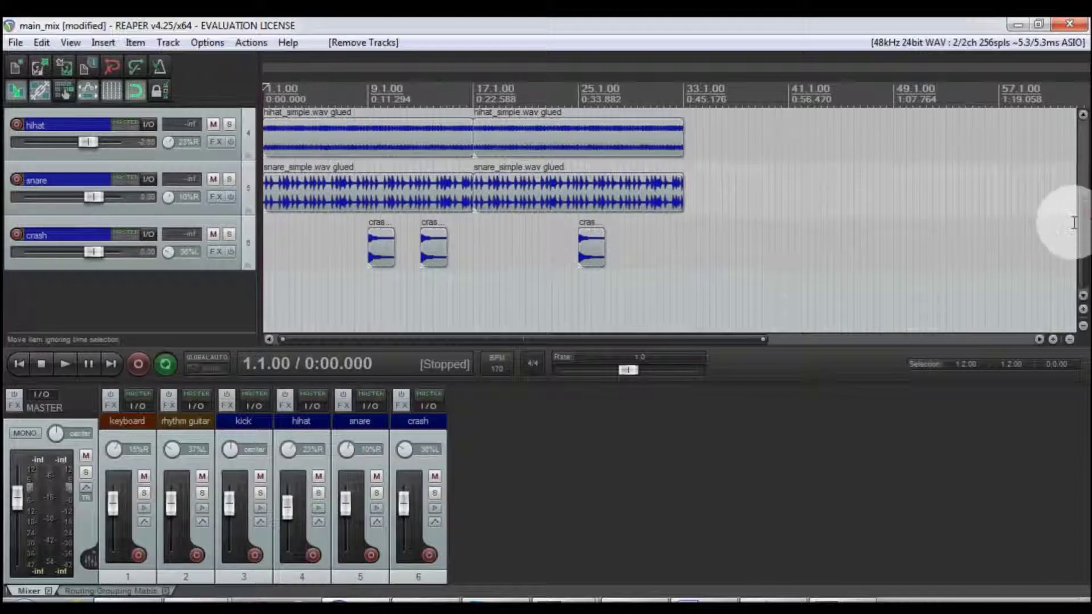
pyautogui.doubleClick(233, 287)
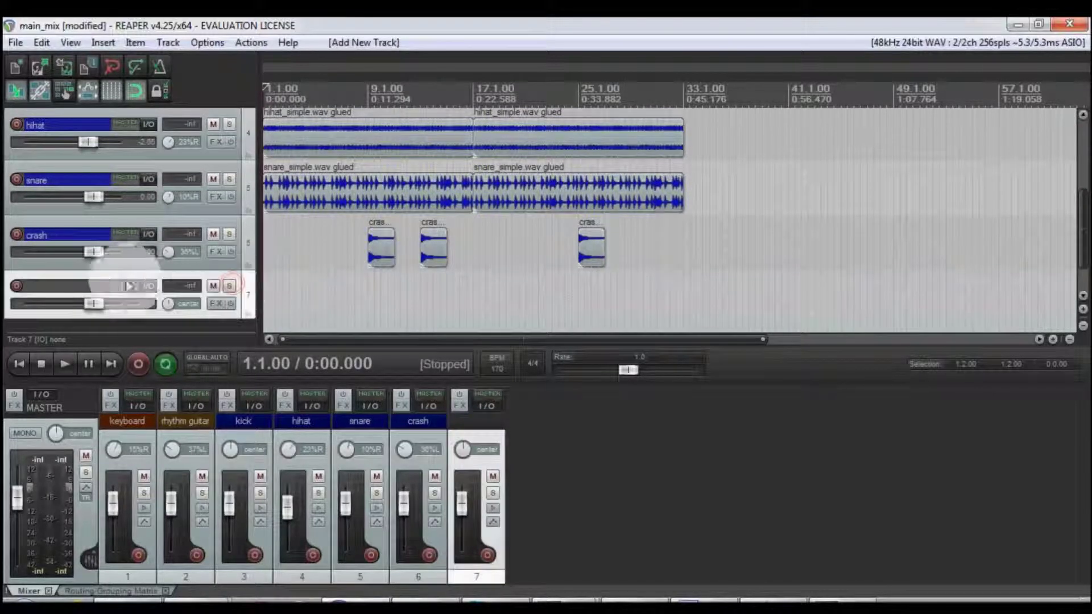
pyautogui.click(100, 289)
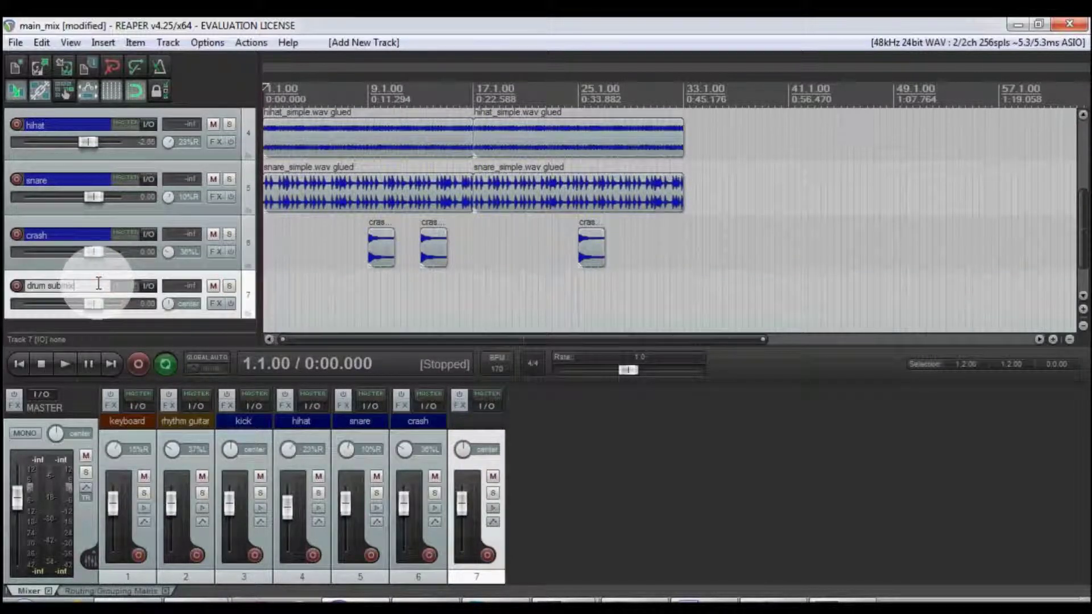
pyautogui.moveTo(149, 284); pyautogui.dragTo(114, 216)
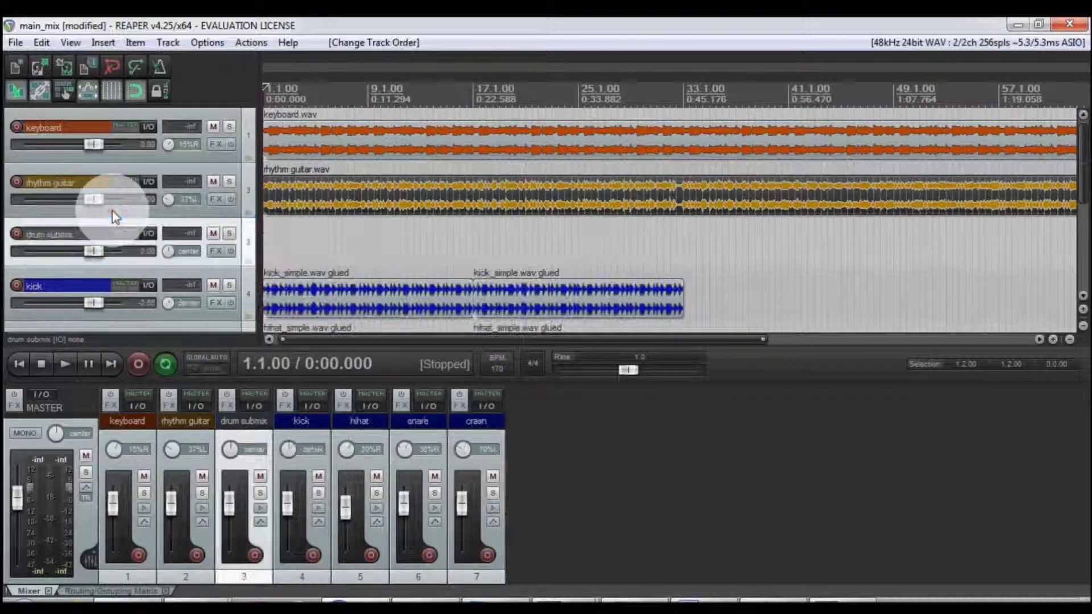
pyautogui.click(247, 261)
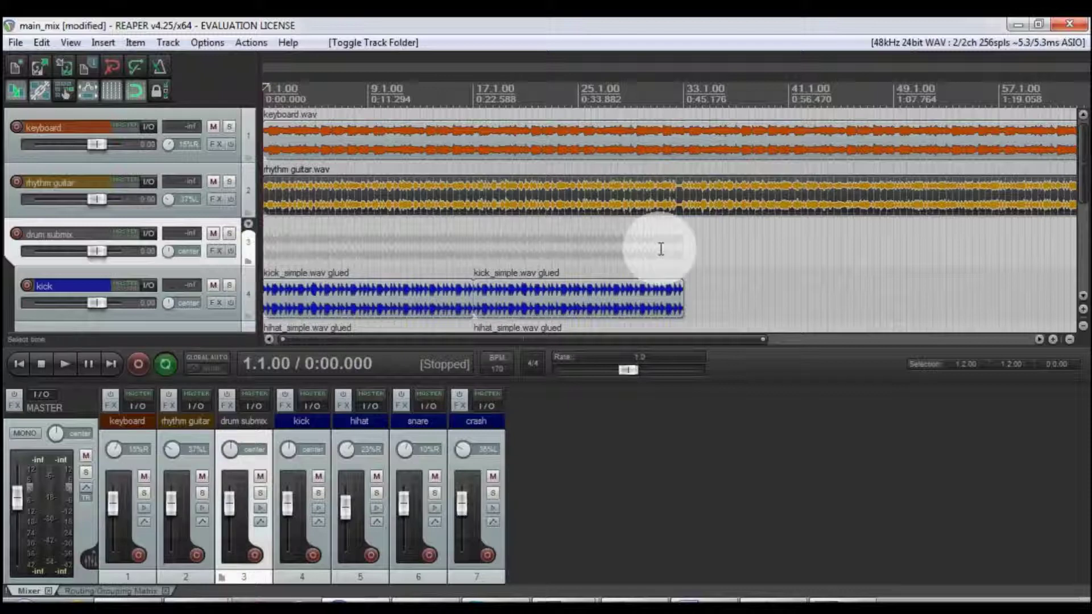
pyautogui.moveTo(1082, 175)
pyautogui.mouseDown()
pyautogui.moveTo(1086, 245)
pyautogui.moveTo(1082, 170)
pyautogui.mouseUp()
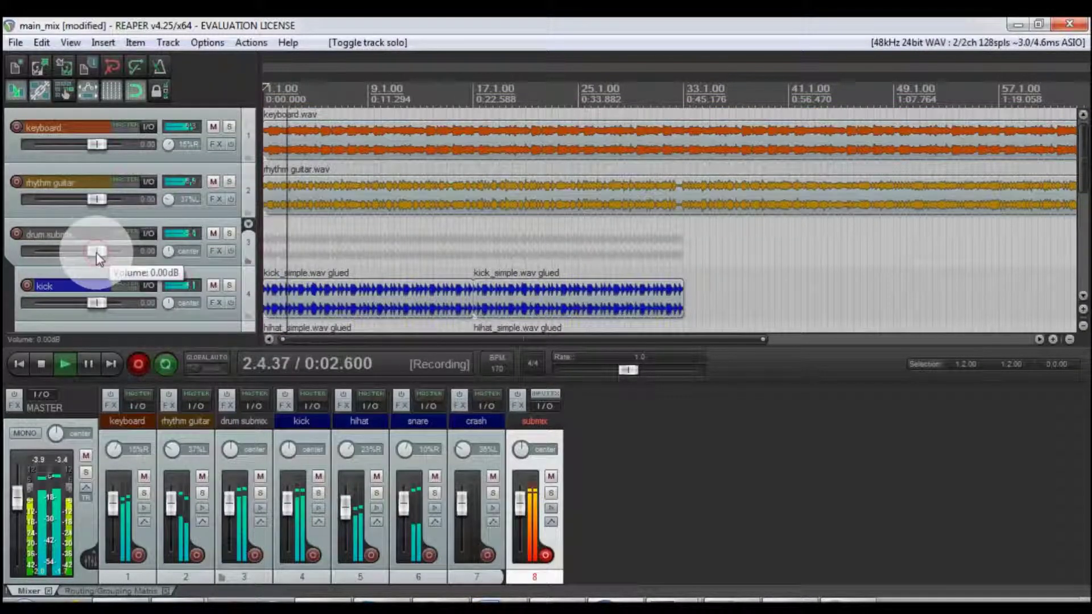
# Step: Lower the drum submix folder volume, toggle mute and solo, then add a track below crash
pyautogui.moveTo(96, 256)
pyautogui.mouseDown()
pyautogui.moveTo(30, 259)
pyautogui.moveTo(100, 249)
pyautogui.mouseUp()
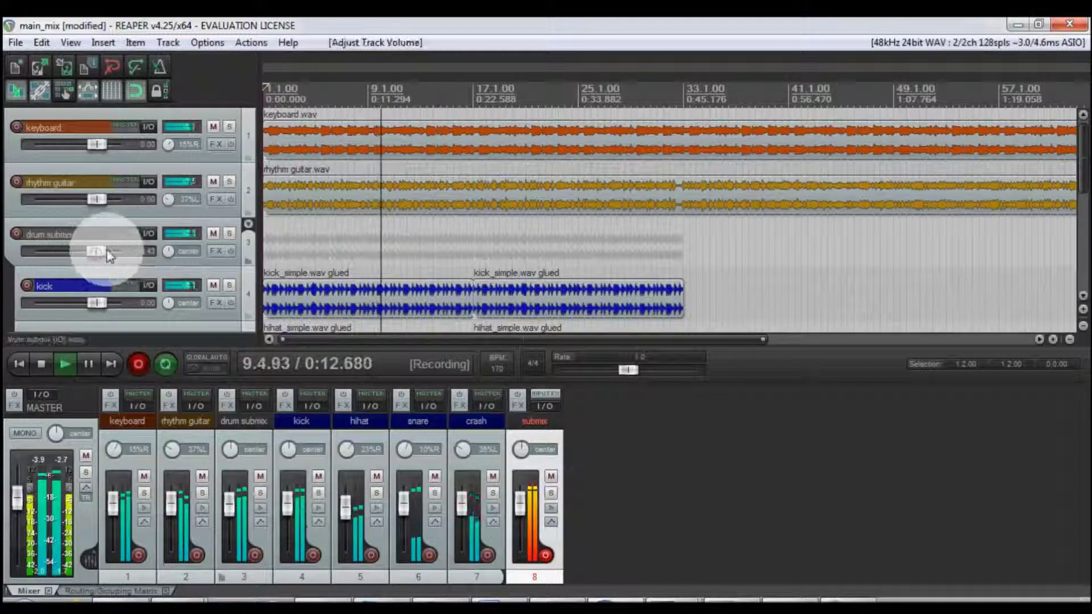
pyautogui.click(211, 235)
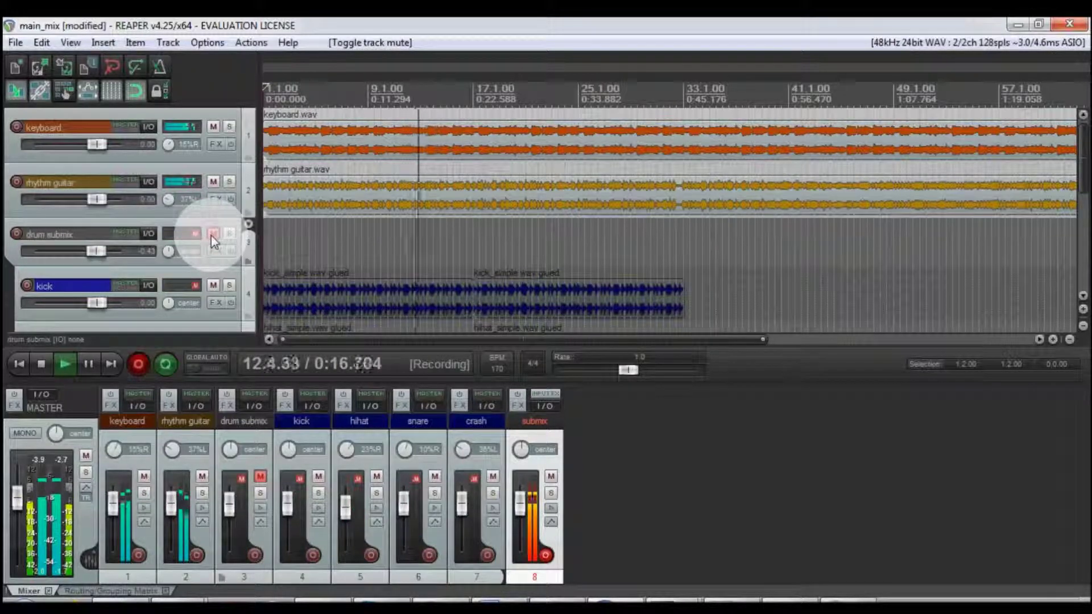
pyautogui.click(212, 236)
pyautogui.click(229, 235)
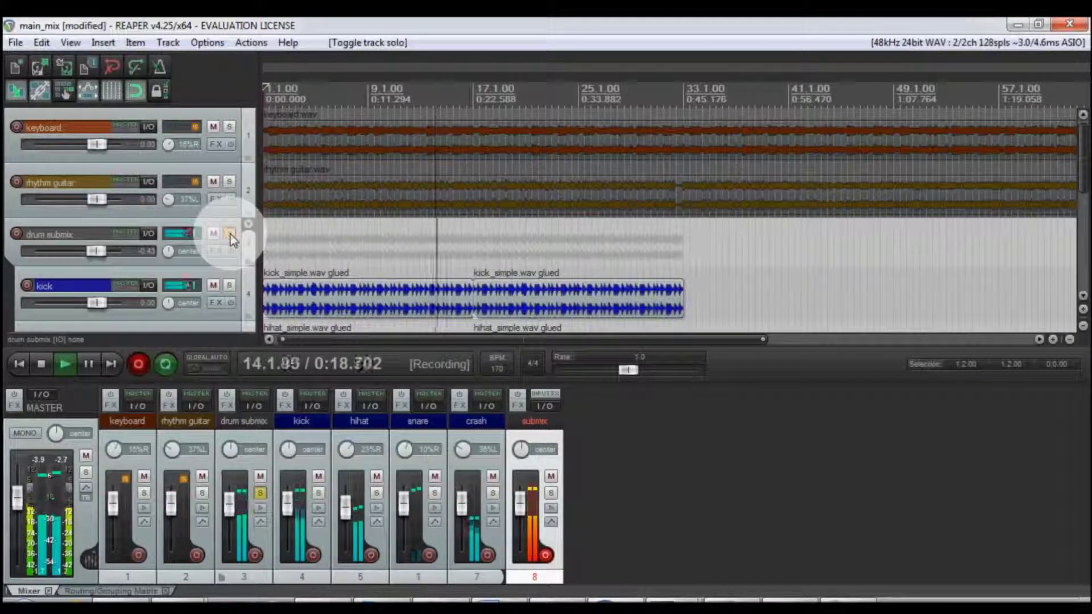
pyautogui.click(230, 236)
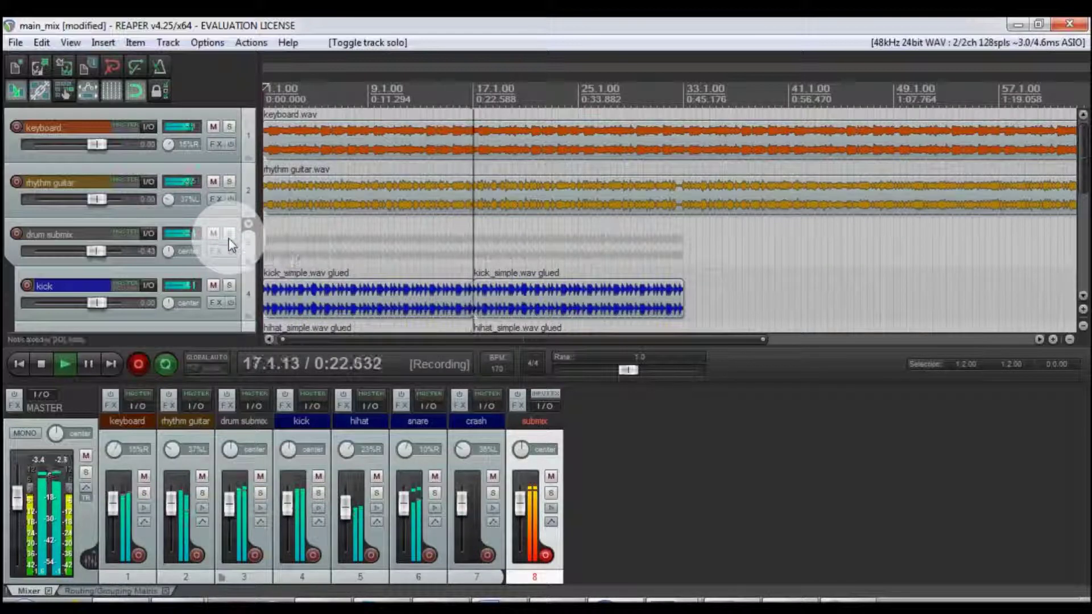
pyautogui.click(216, 325)
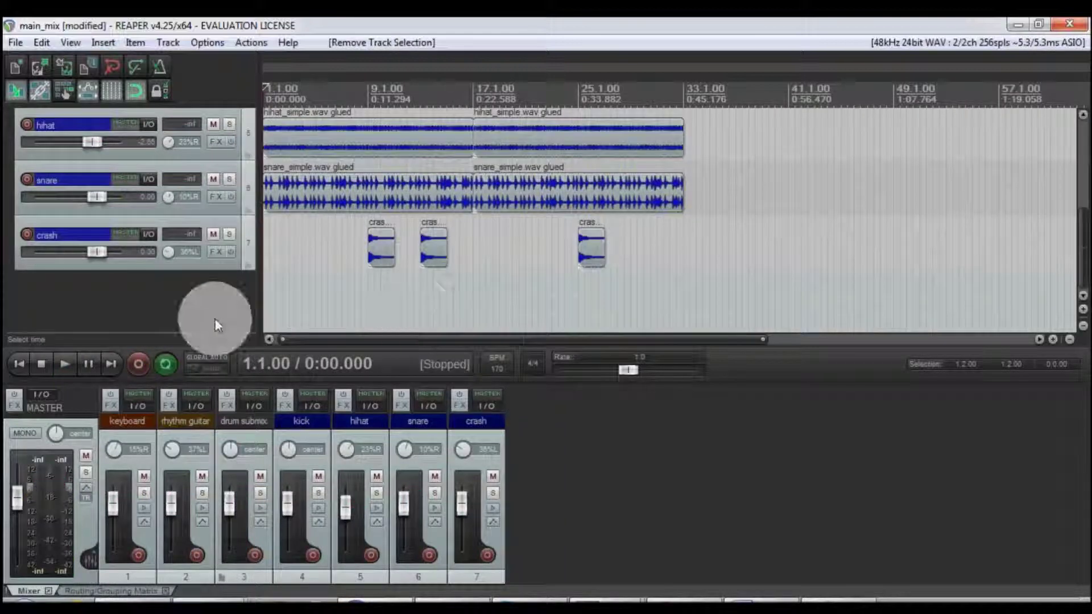
pyautogui.doubleClick(212, 318)
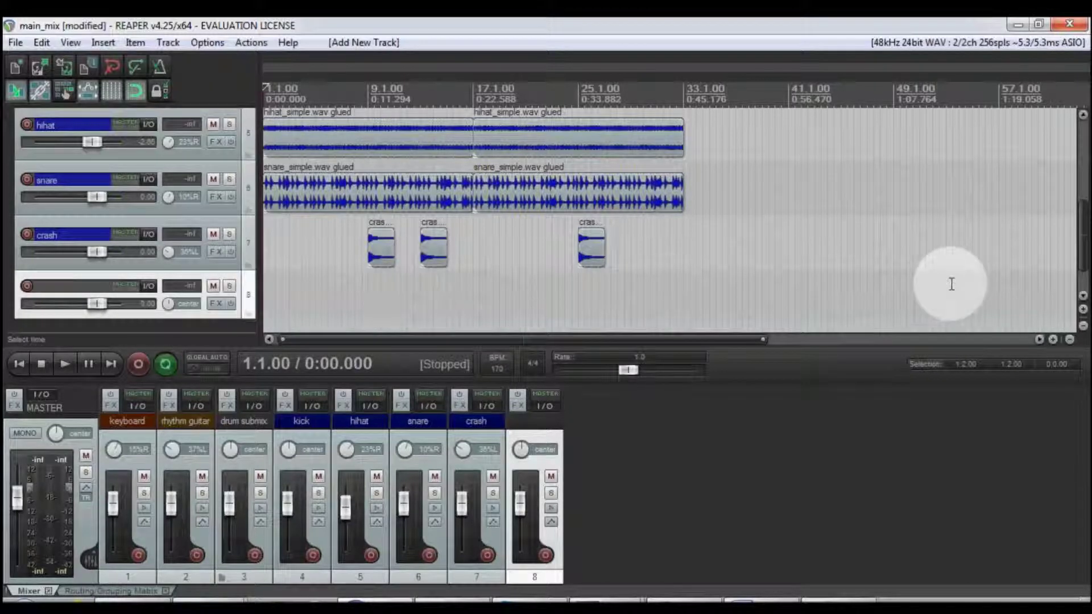
# Step: Make the crash track a folder containing track 8
pyautogui.scroll(1, 1086, 245)
pyautogui.scroll(3, 1085, 244)
pyautogui.scroll(-5, 1081, 239)
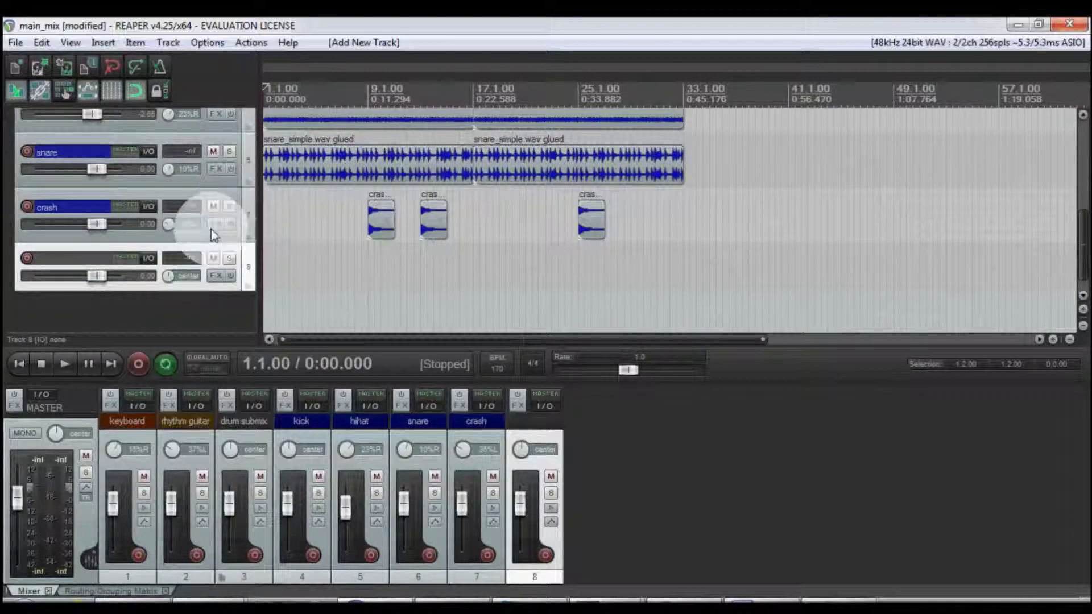
pyautogui.click(206, 237)
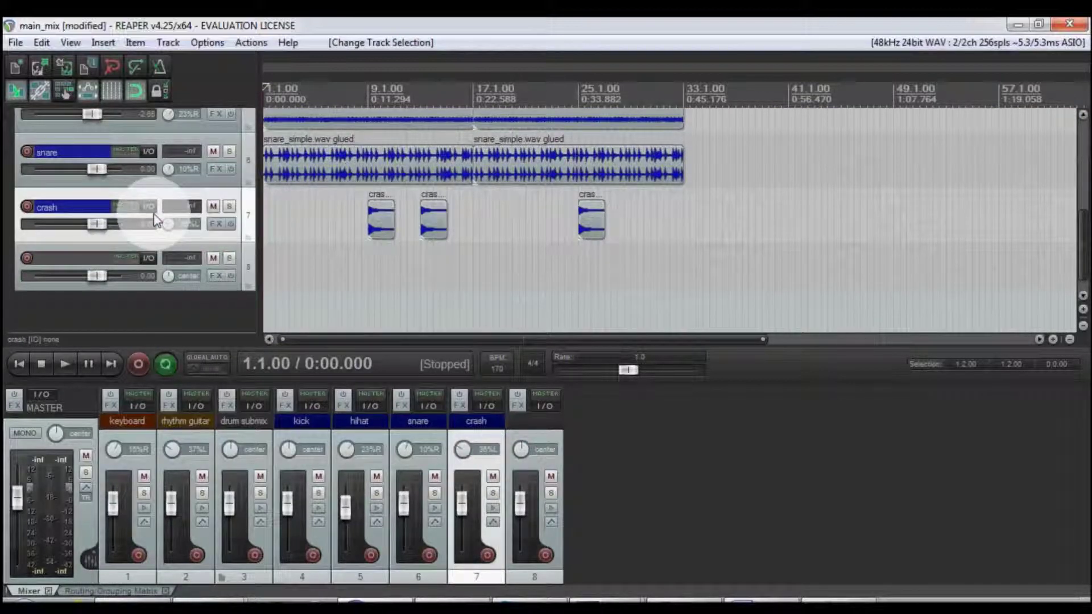
pyautogui.click(249, 238)
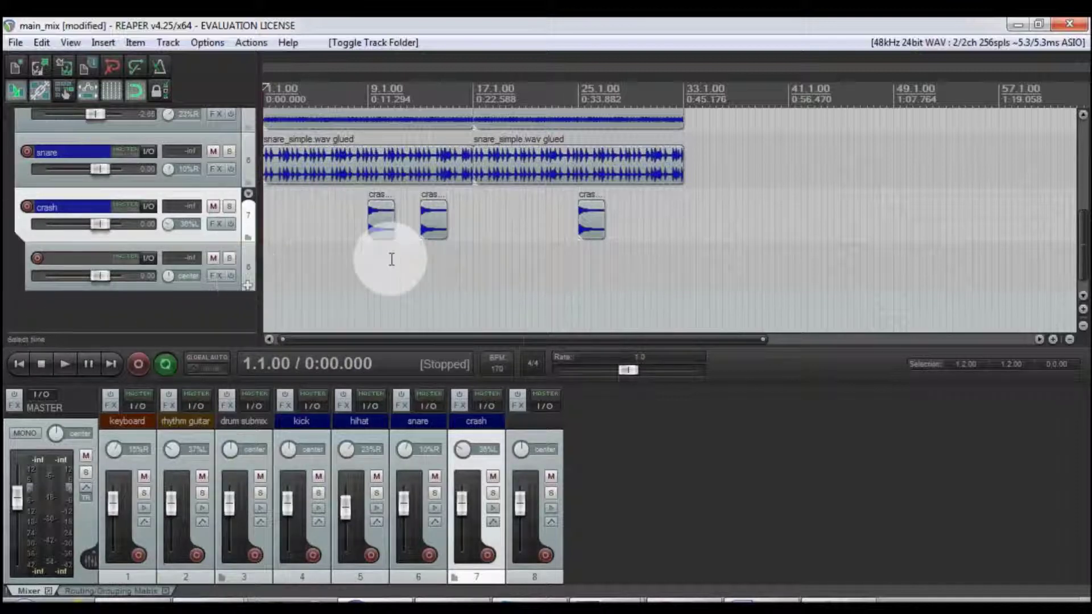
pyautogui.moveTo(1084, 273)
pyautogui.mouseDown()
pyautogui.moveTo(1083, 204)
pyautogui.moveTo(1085, 294)
pyautogui.moveTo(1082, 239)
pyautogui.moveTo(1083, 273)
pyautogui.mouseUp()
# Step: Add tracks 9 and 10, nesting each inside the previous track as a folder
pyautogui.doubleClick(204, 305)
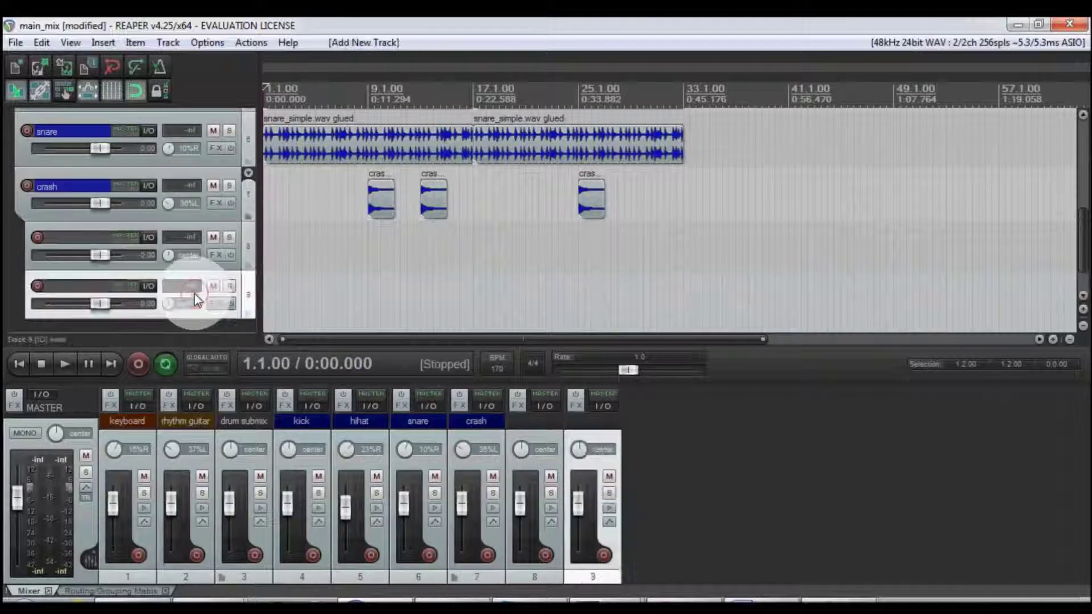
pyautogui.click(250, 266)
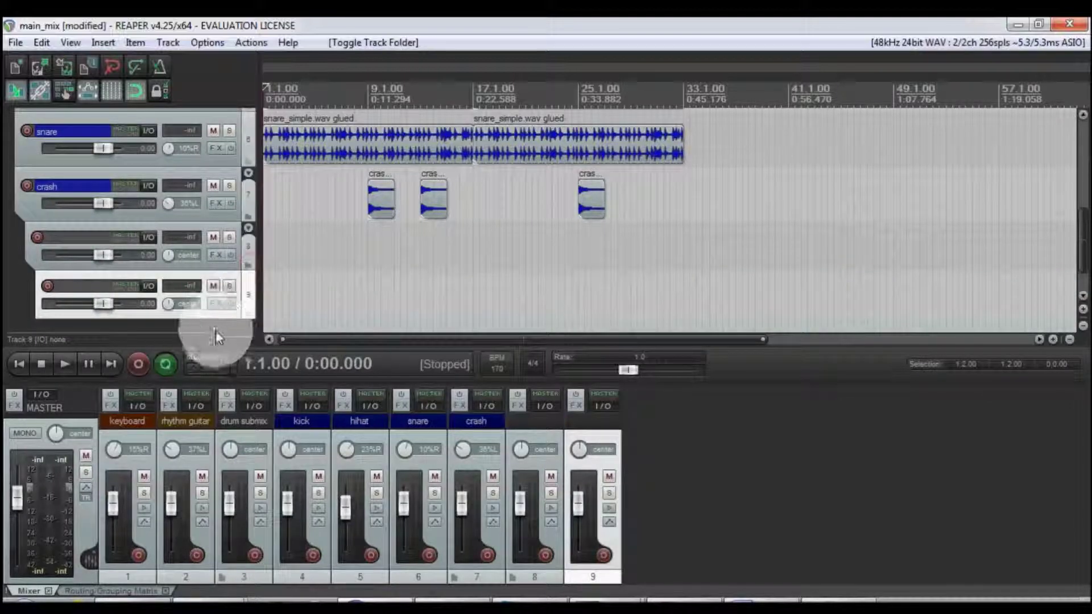
pyautogui.doubleClick(216, 329)
pyautogui.click(249, 278)
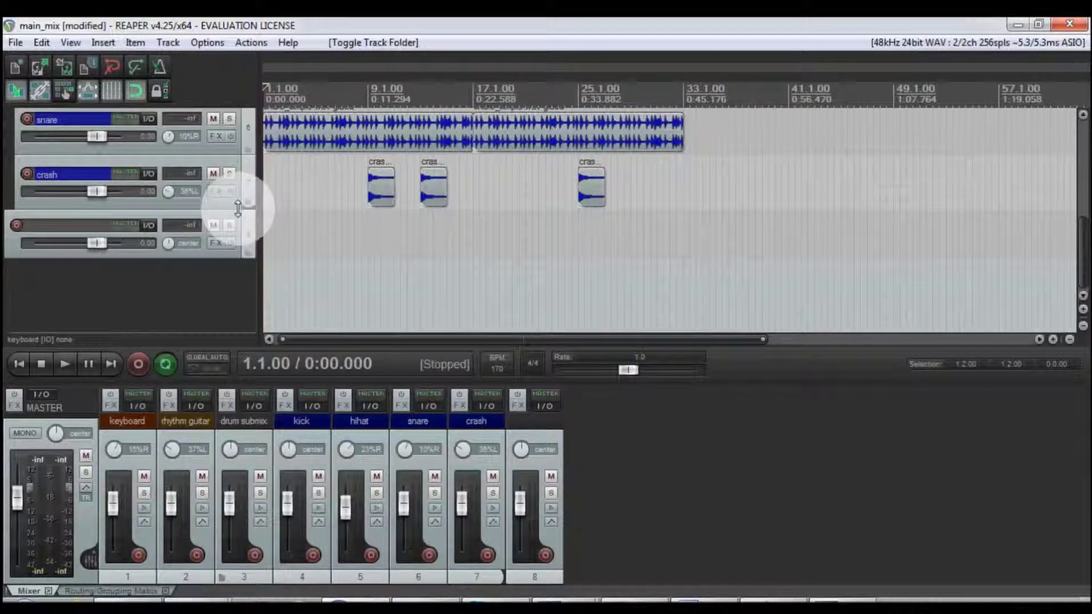
pyautogui.click(234, 218)
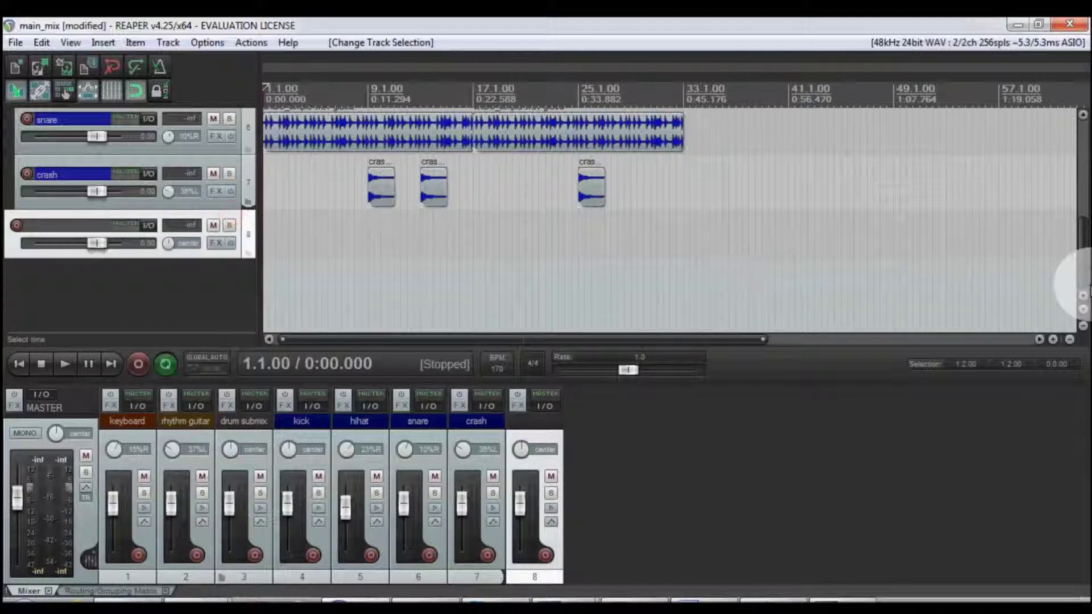
pyautogui.scroll(5, 1087, 256)
pyautogui.scroll(-4, 1087, 256)
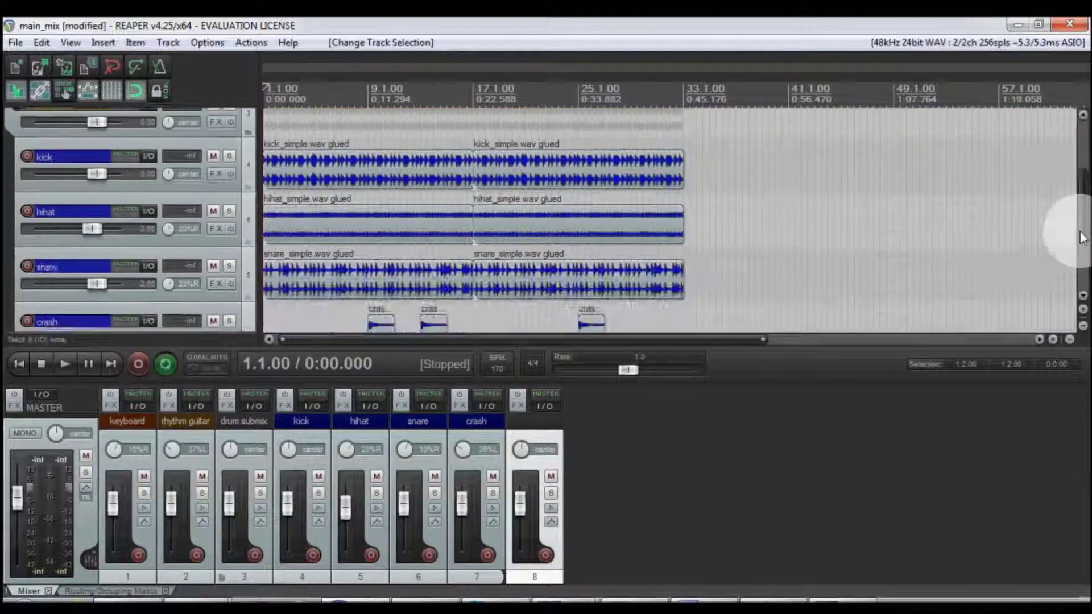
pyautogui.scroll(-2, 1086, 270)
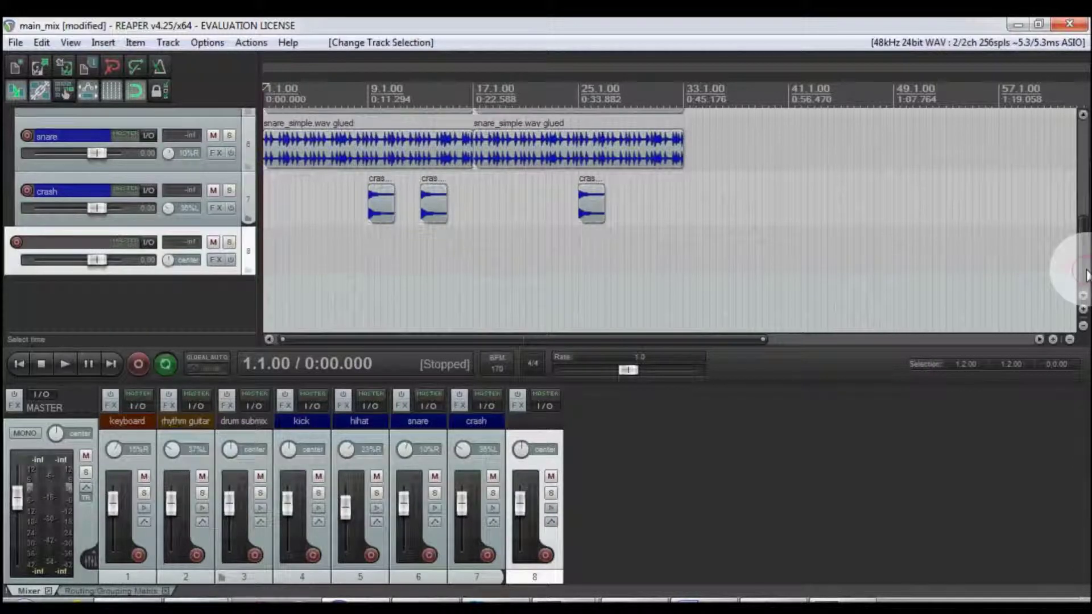
pyautogui.moveTo(1082, 261)
pyautogui.mouseDown()
pyautogui.moveTo(1082, 185)
pyautogui.moveTo(1083, 270)
pyautogui.mouseUp()
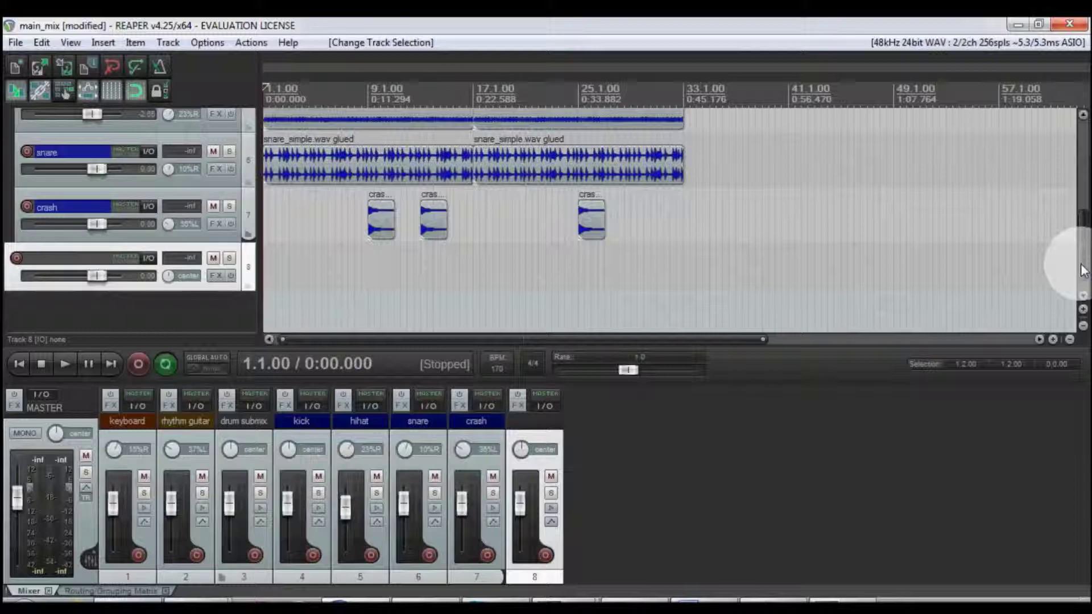
pyautogui.moveTo(1082, 271); pyautogui.dragTo(1064, 194)
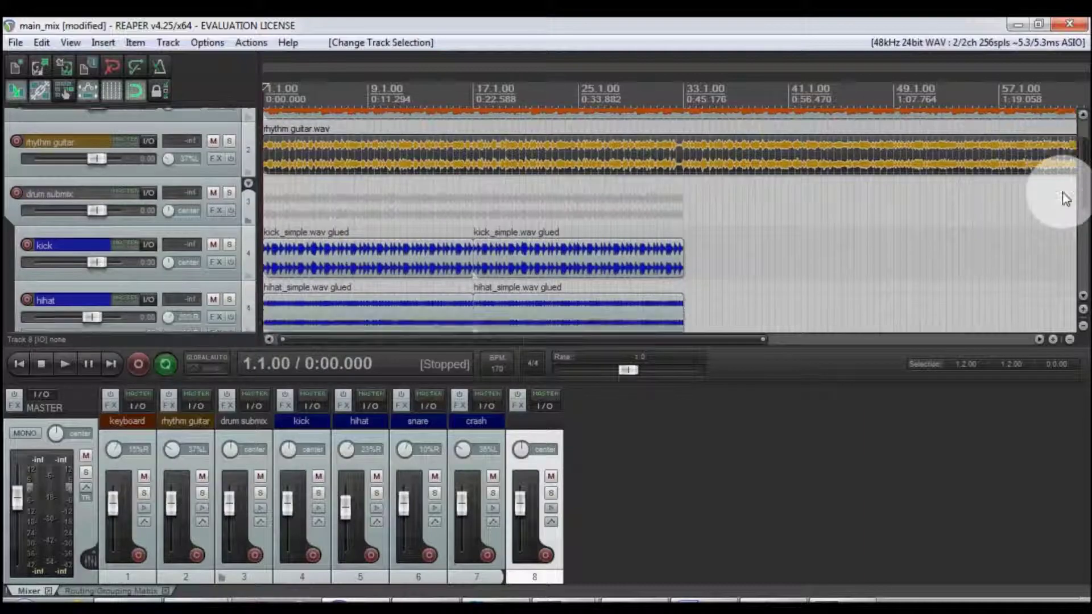